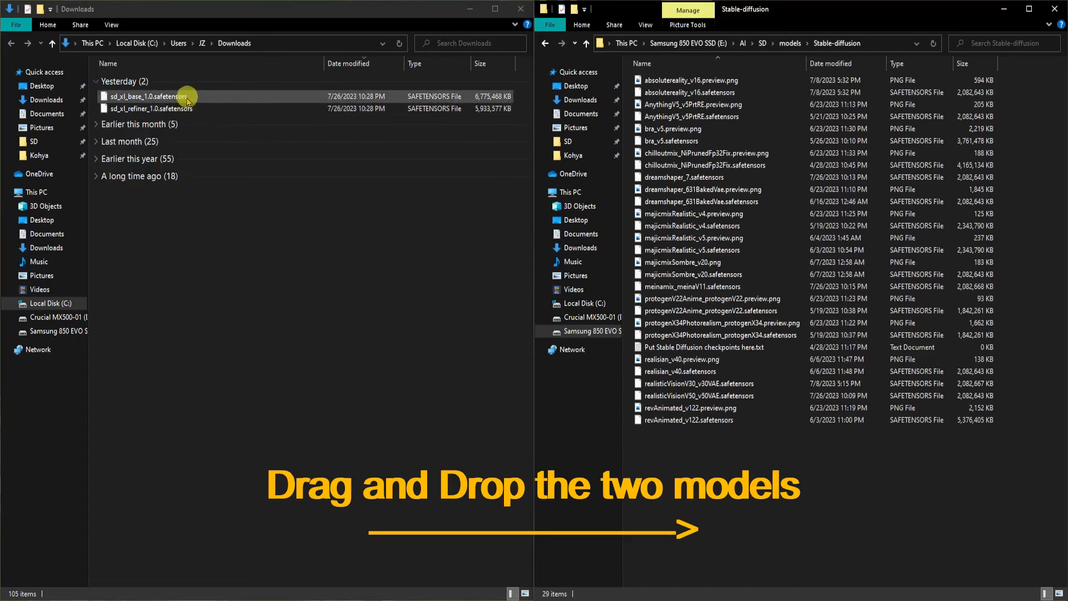
Copy sd_xl_base_1.0.safetensors and sd_xl_refiner_1.0.safetensors from Downloads into the models\Stable-diffusion folder
left_click(188, 109, "shift")
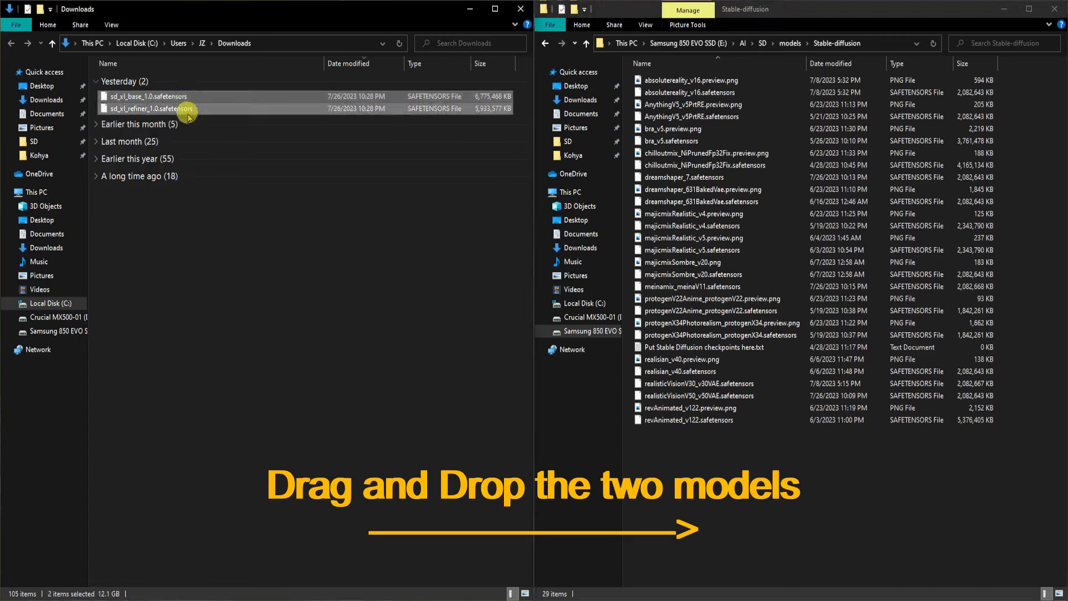
left_click_drag(188, 109, 784, 511)
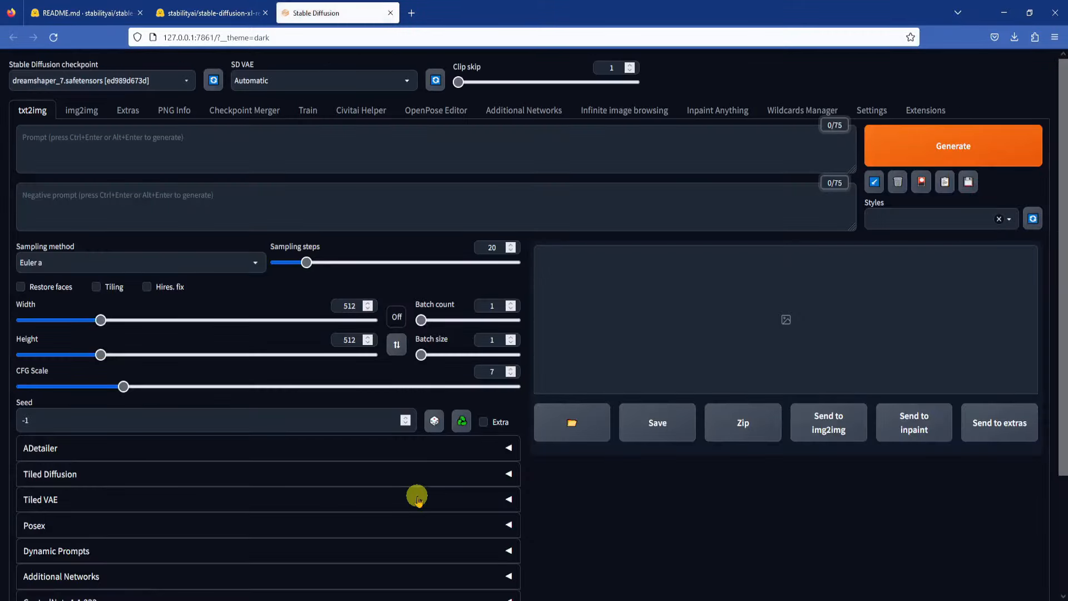
Try to load the sd_xl_base_1.0.safetensors checkpoint
left_click(186, 82)
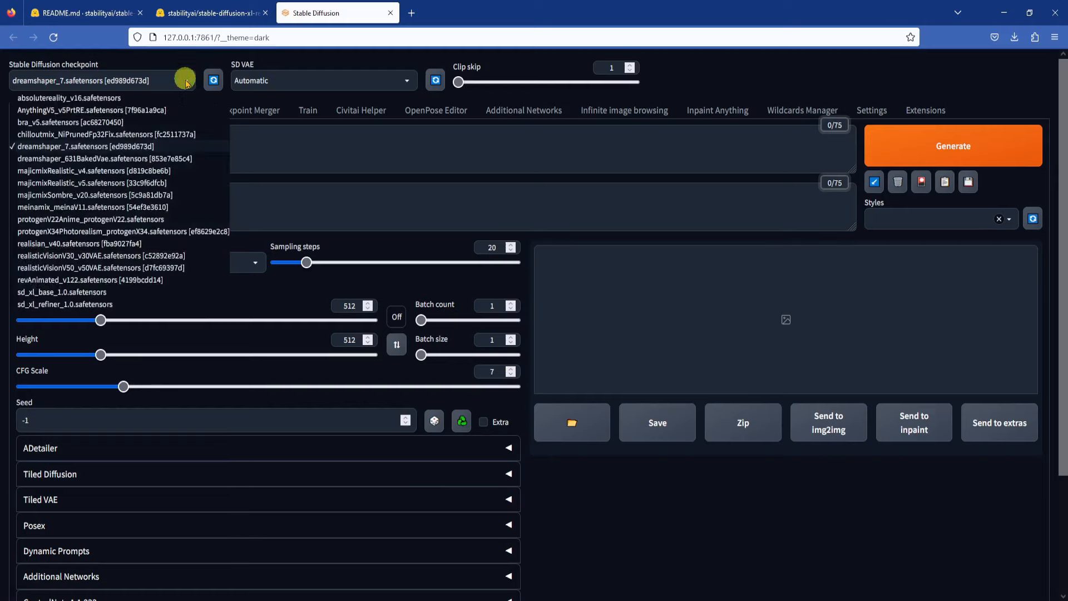
left_click(82, 292)
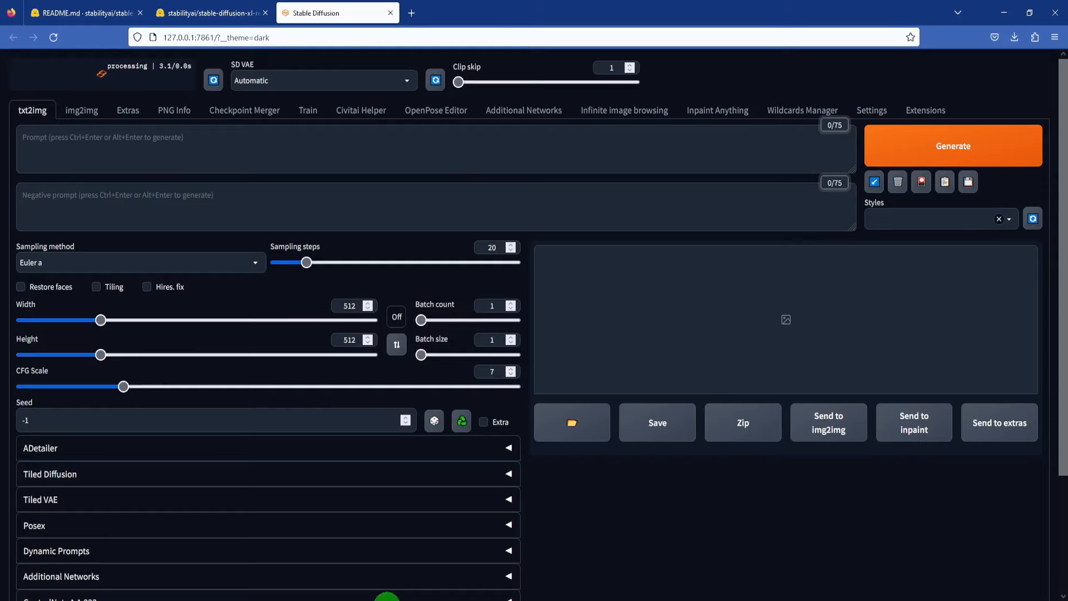
Switch to the web UI's console window, enlarge it and examine the log of the checkpoint loading
left_click(427, 579)
left_click_drag(471, 73, 713, 197)
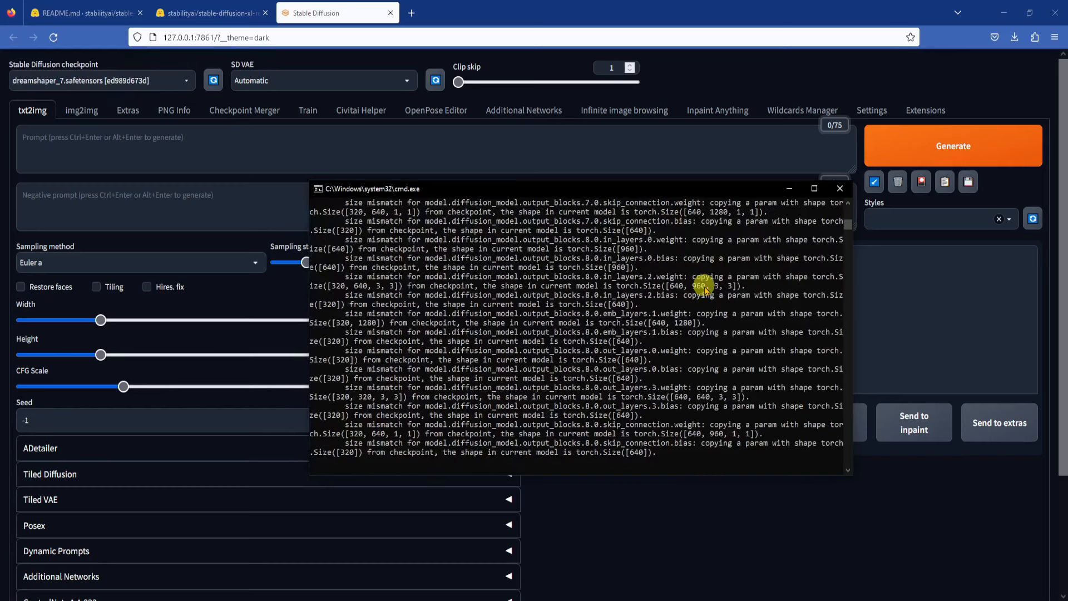
left_click_drag(676, 180, 662, 39)
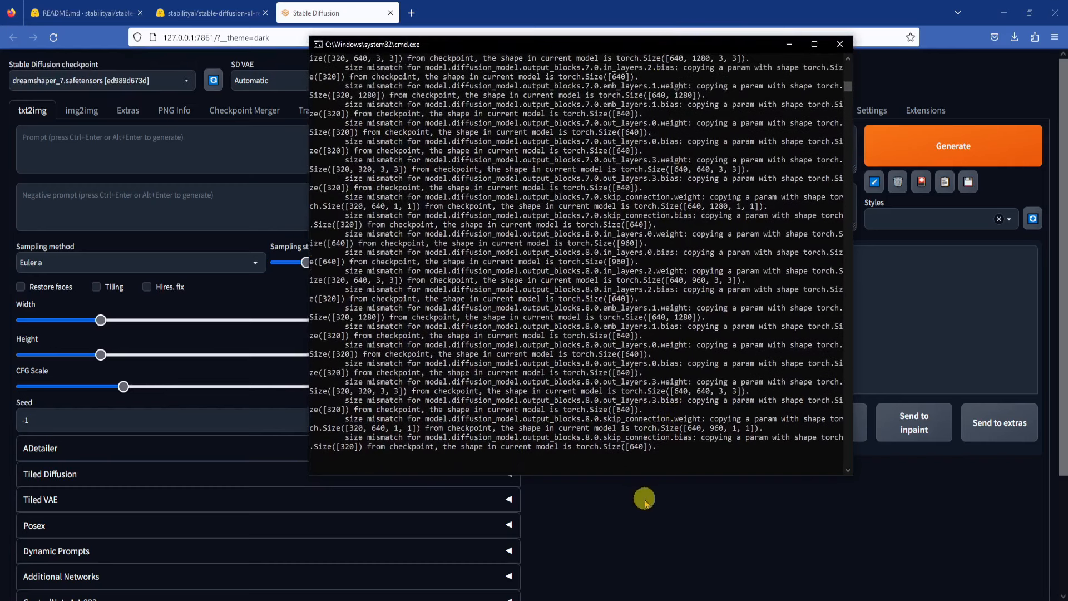
left_click_drag(644, 476, 651, 579)
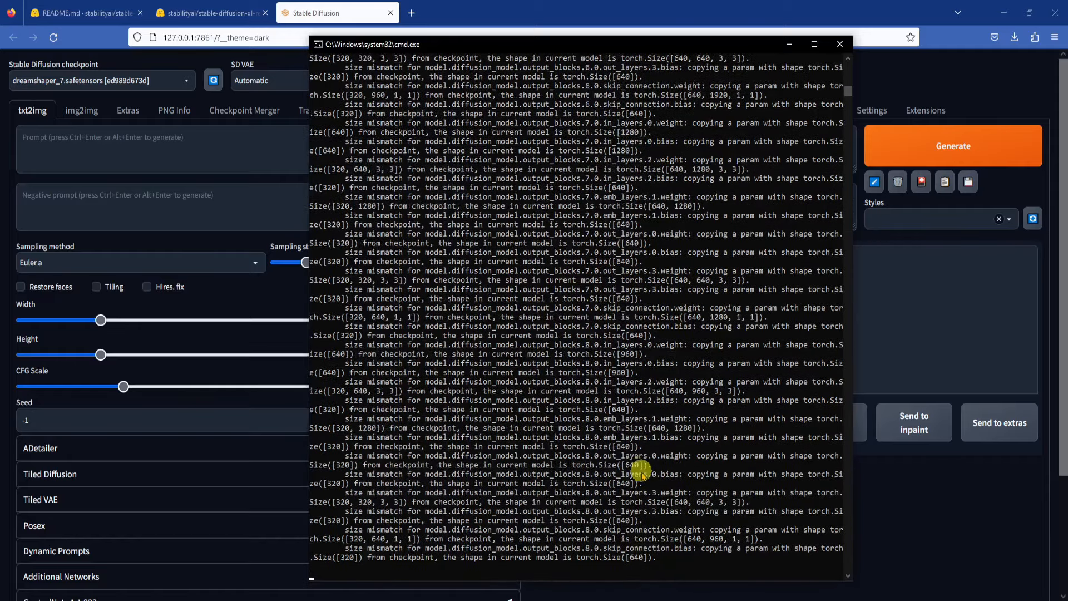
scroll(643, 474, "up", 15)
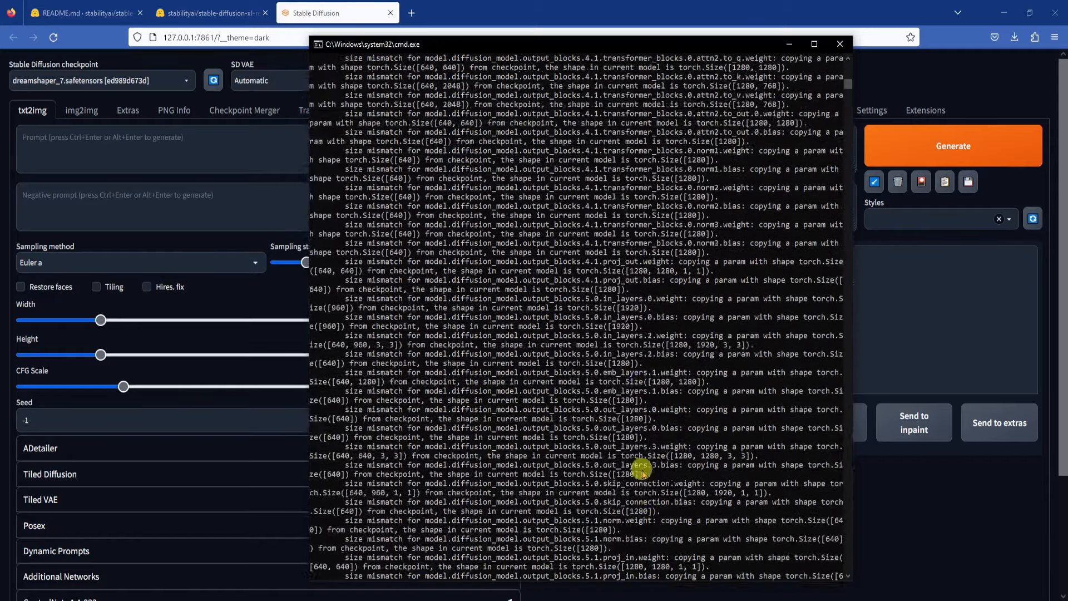
scroll(642, 472, "up", 20)
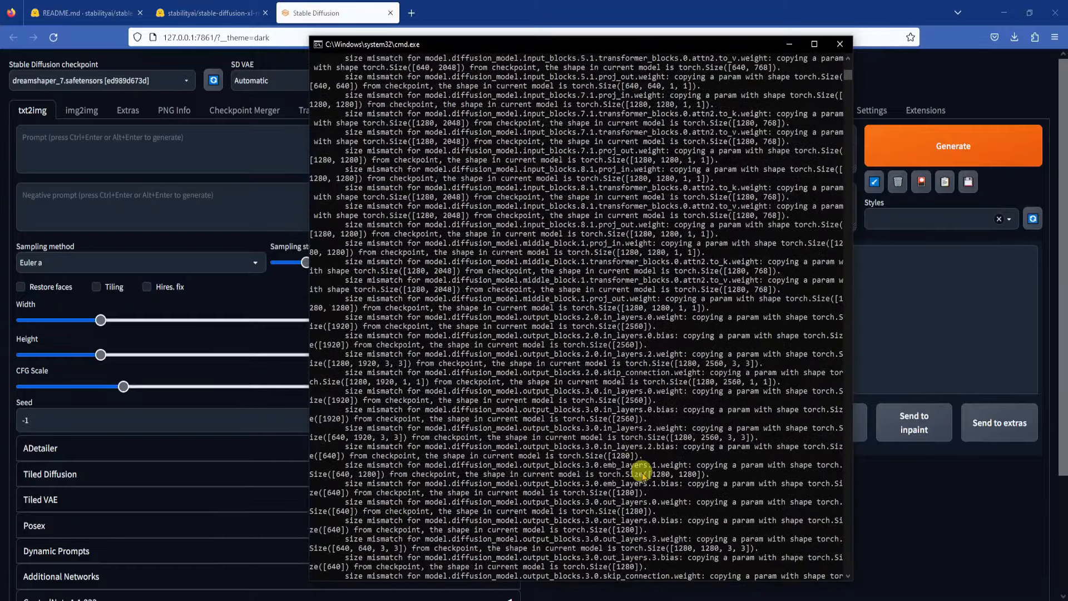
scroll(643, 473, "up", 12)
scroll(643, 473, "up", 2)
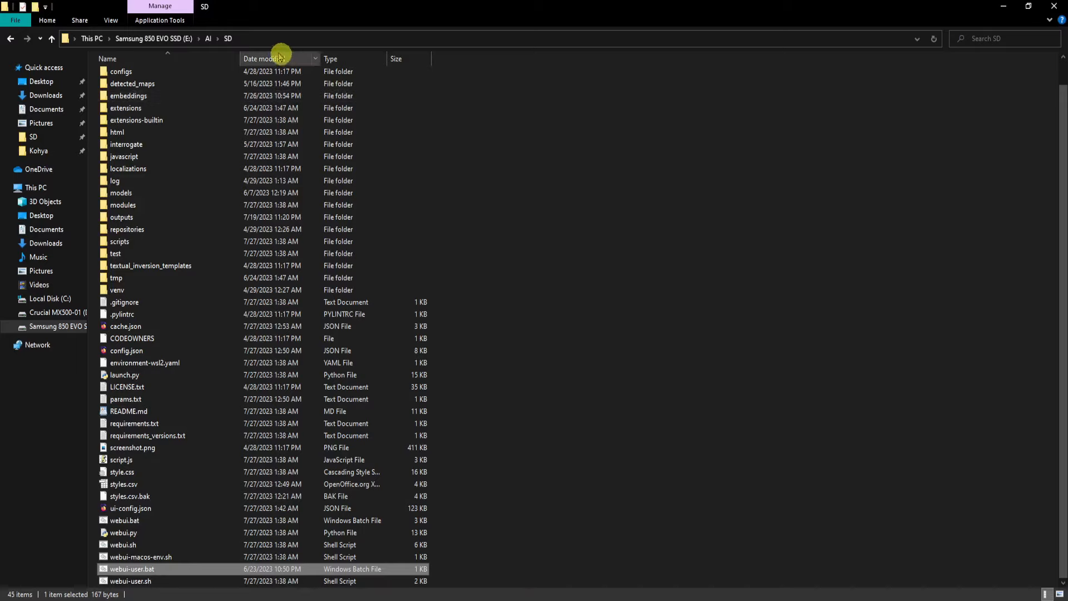
Open a command prompt in the SD folder and run git pull
left_click(289, 38)
type("cmd")
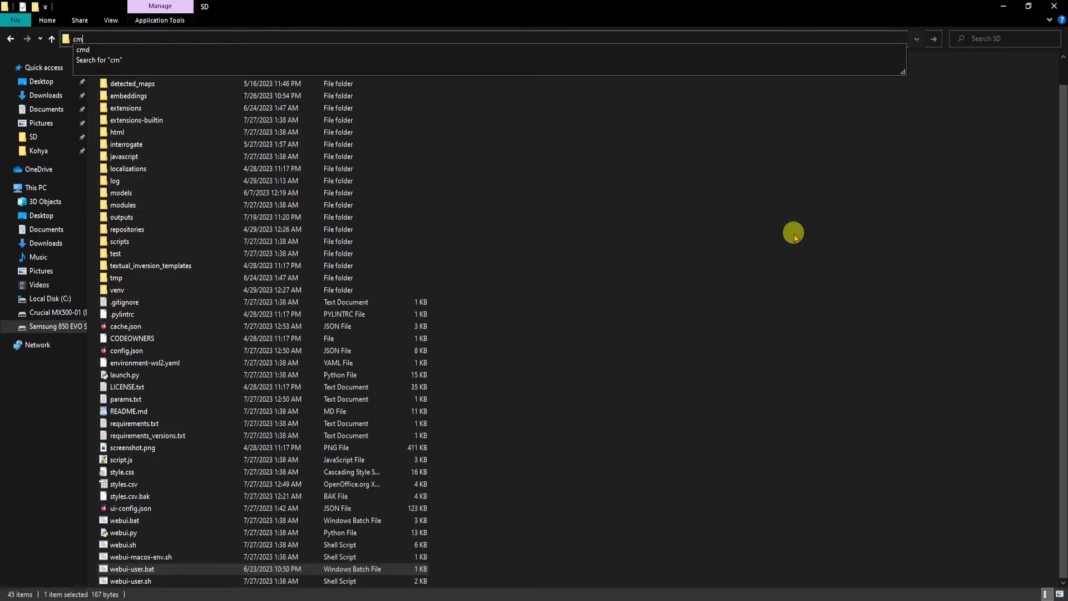
key("Down")
key("Return")
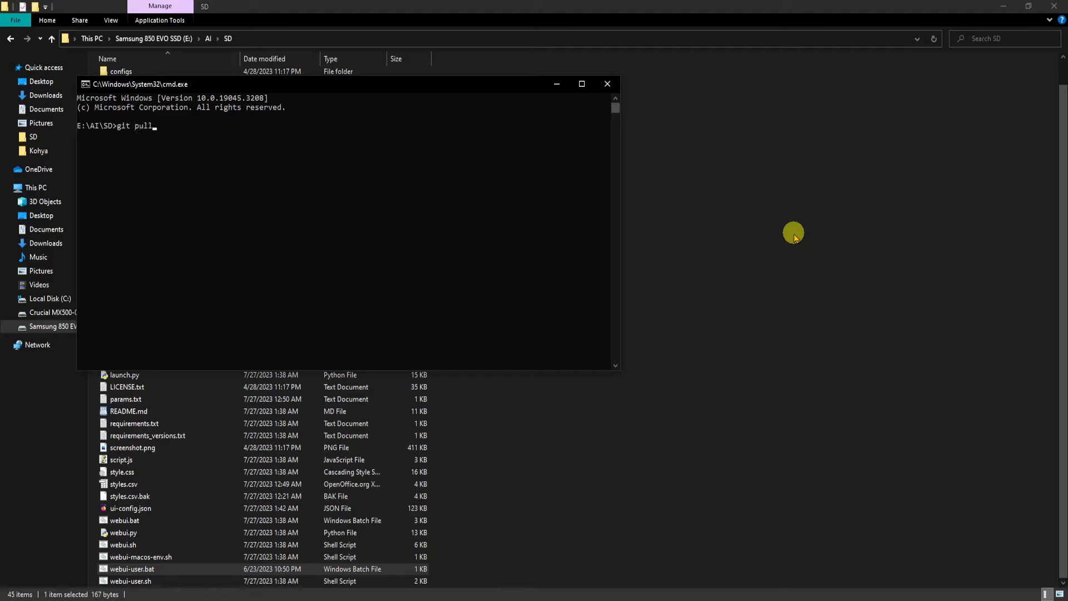
key("Return")
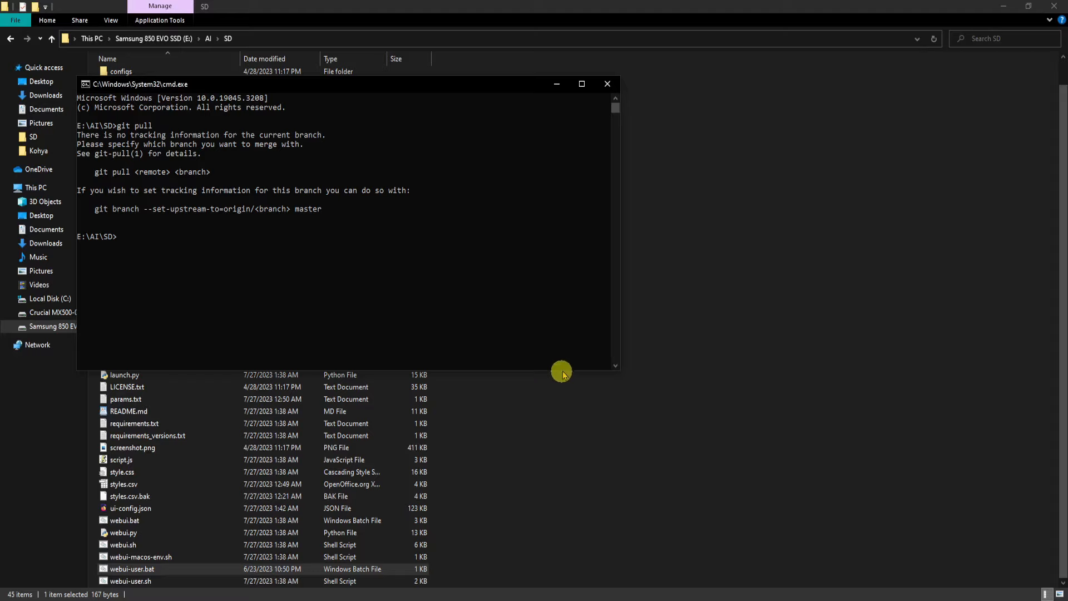
Set the branch's upstream by running git branch --set-upstream-to=origin/master
left_click_drag(559, 370, 557, 540)
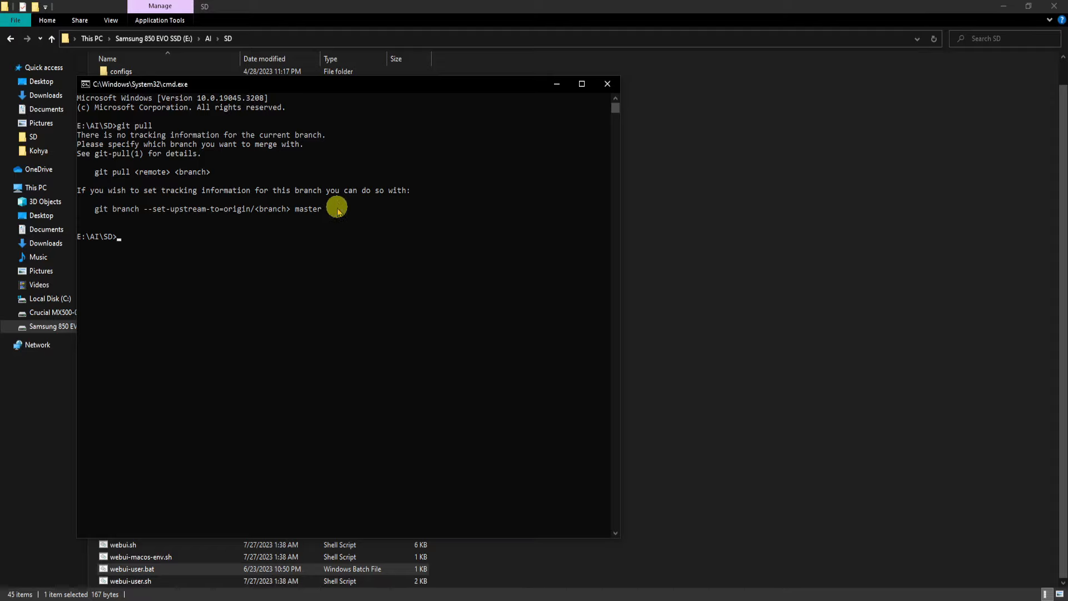
left_click_drag(338, 208, 95, 208)
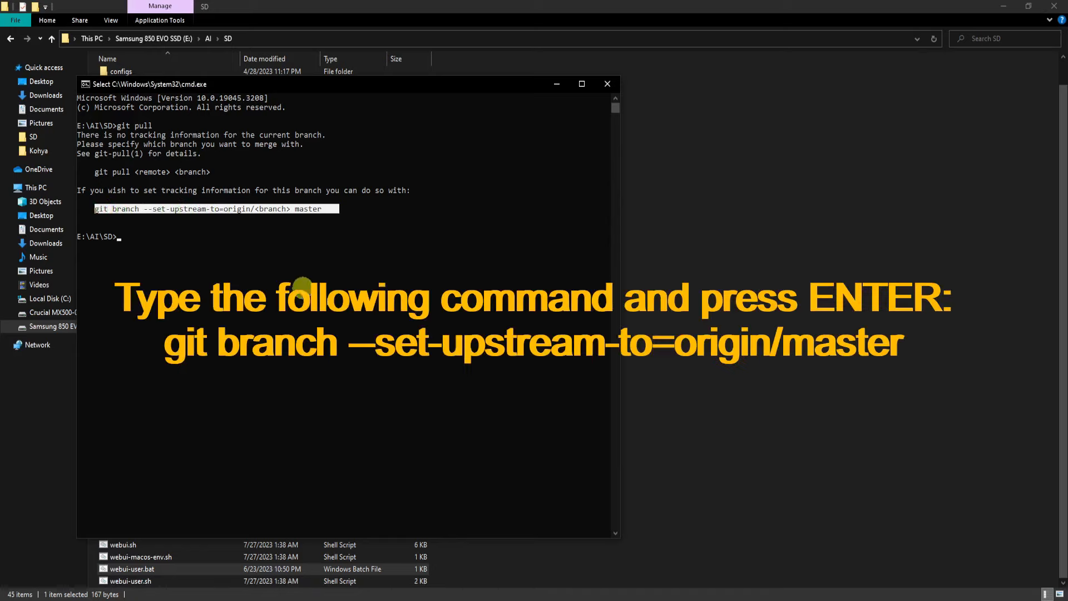
key("ctrl+c")
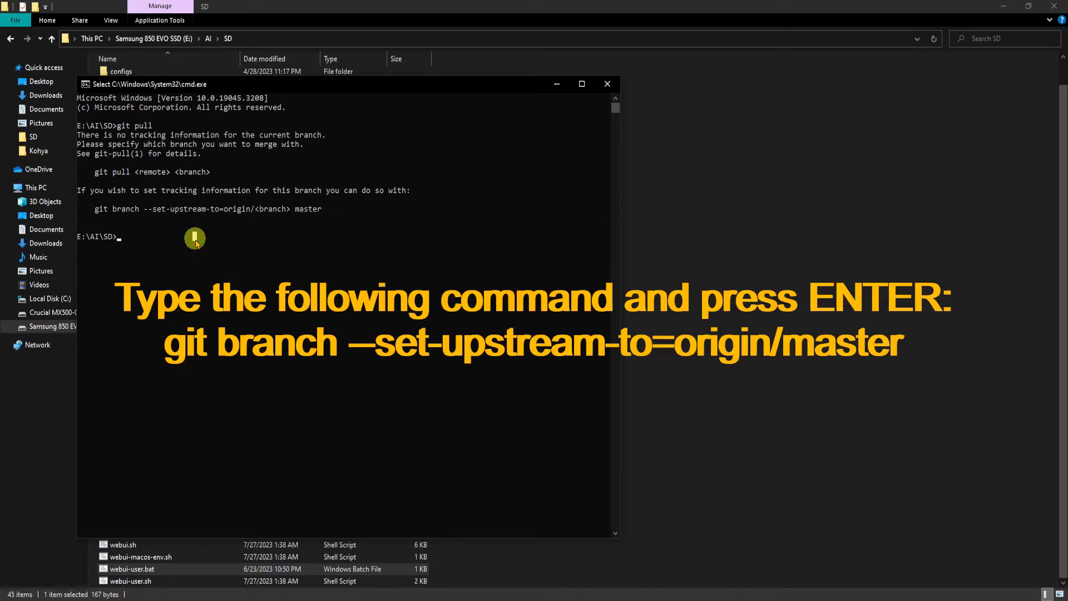
right_click(196, 232)
key("BackSpace")
key("BackSpace")
key("BackSpace")
key("BackSpace")
key("BackSpace")
key("BackSpace")
key("BackSpace")
key("BackSpace")
key("BackSpace")
key("BackSpace")
key("BackSpace")
key("BackSpace")
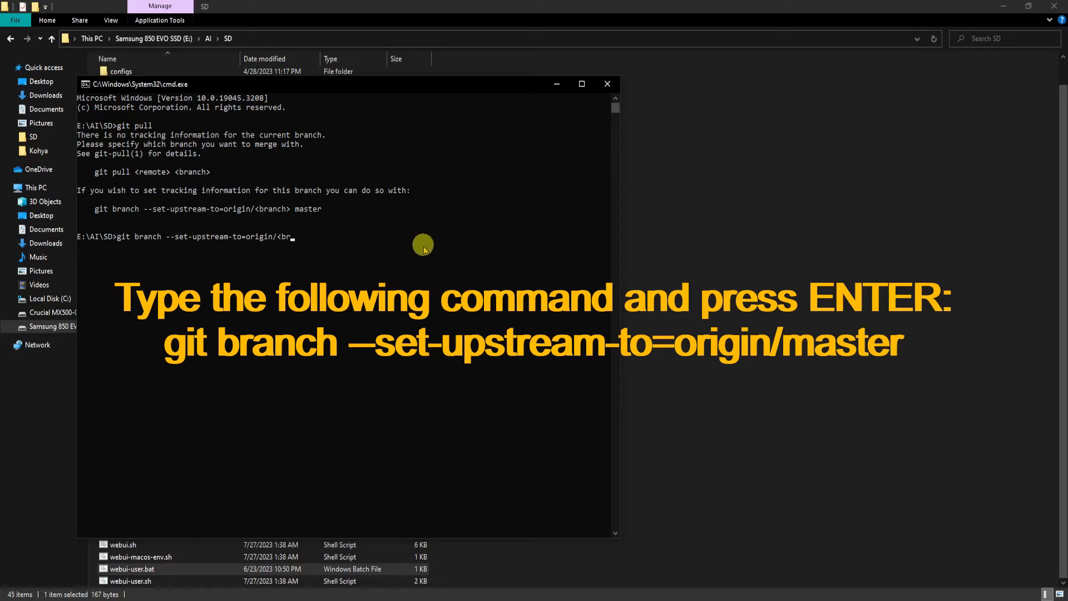
type("master")
key("Return")
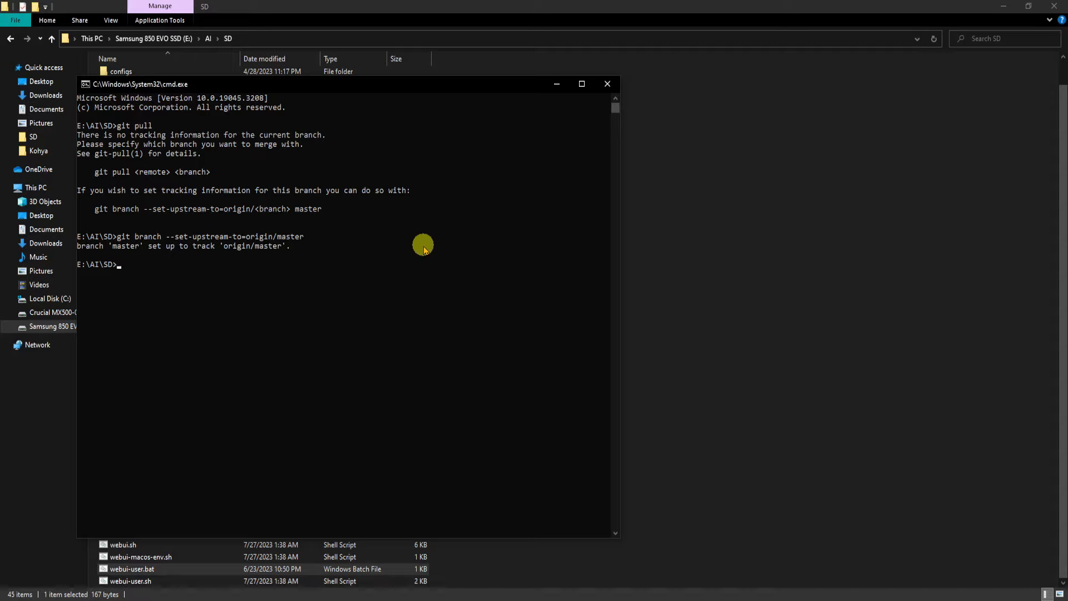
Run git pull again to update the web UI files, and close the command prompt
type("ull")
key("Return")
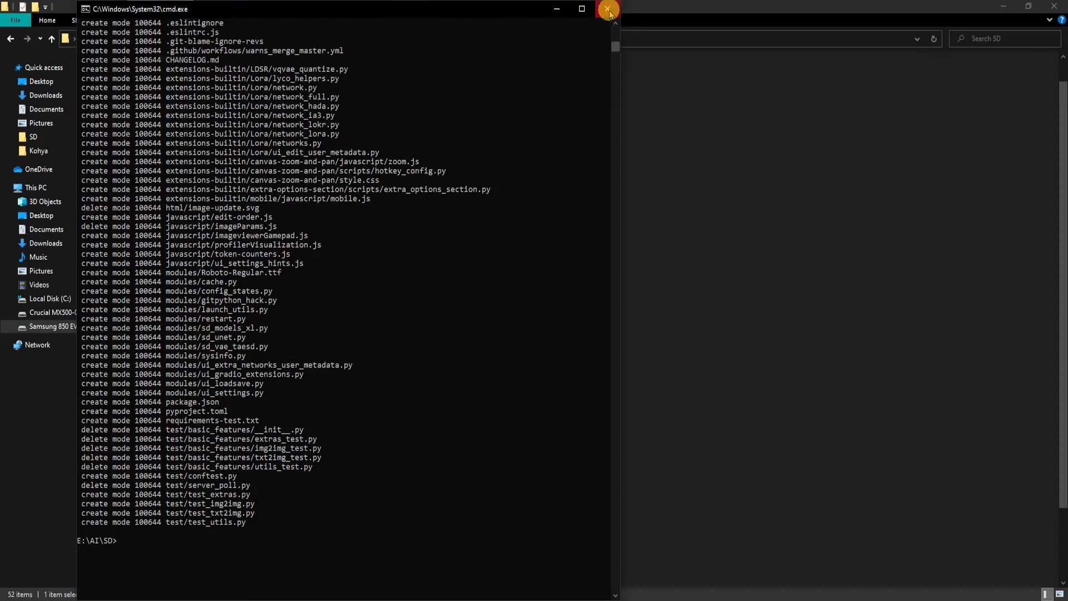
left_click(609, 10)
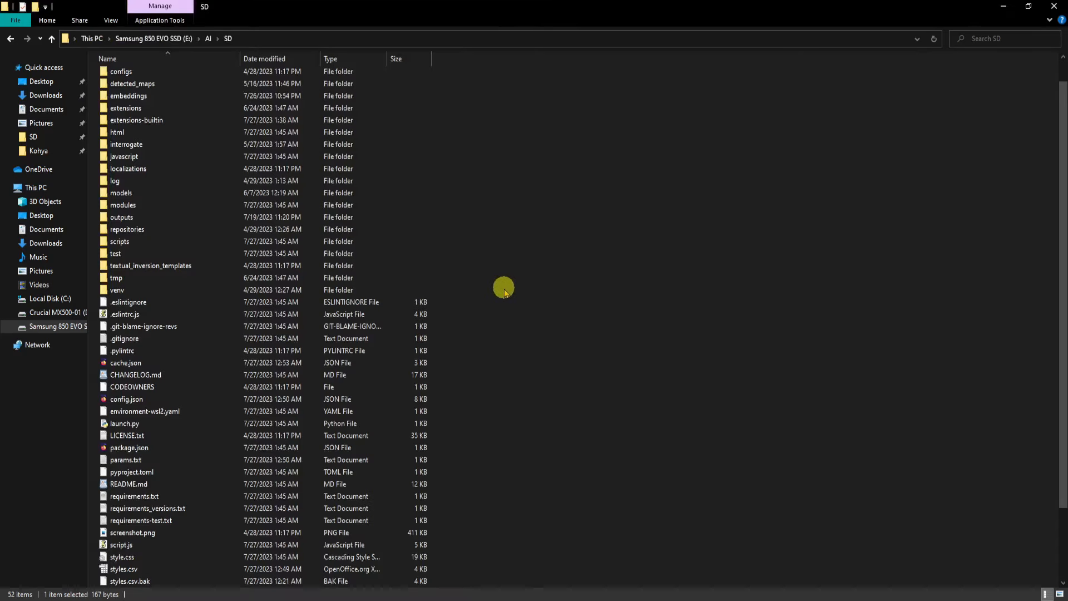
Launch webui-user.bat from the SD folder and check the version information at the foot of the web page
scroll(537, 286, "down", 3)
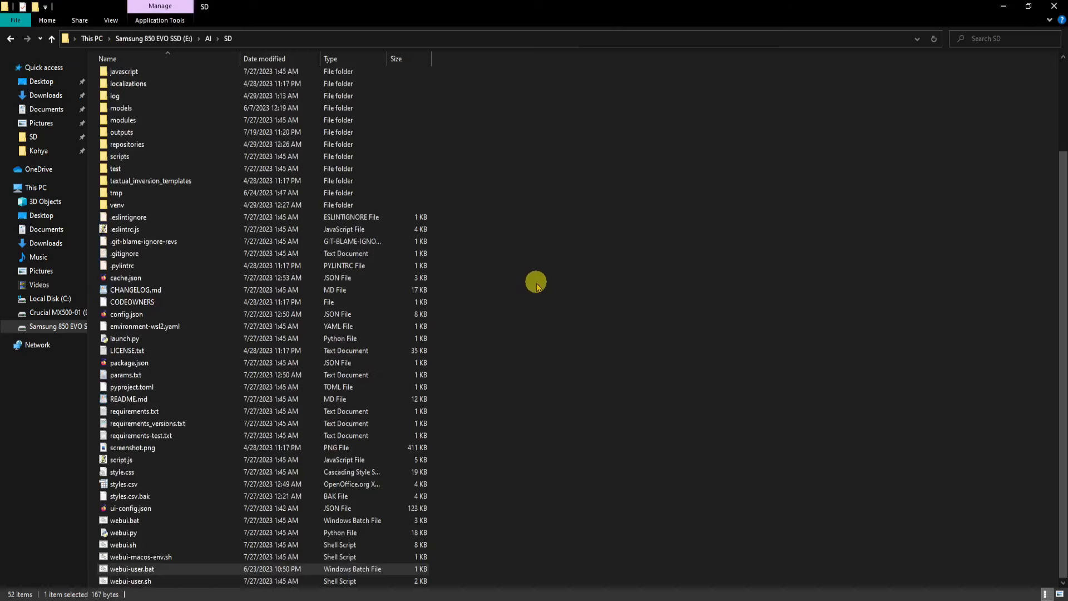
double_click(157, 571)
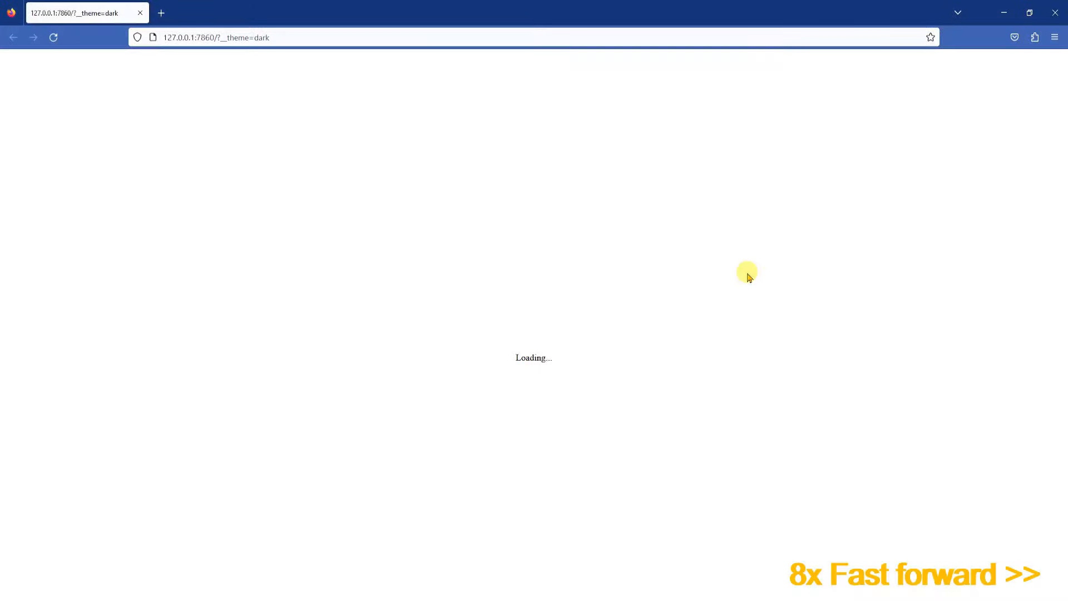
scroll(672, 389, "down", 3)
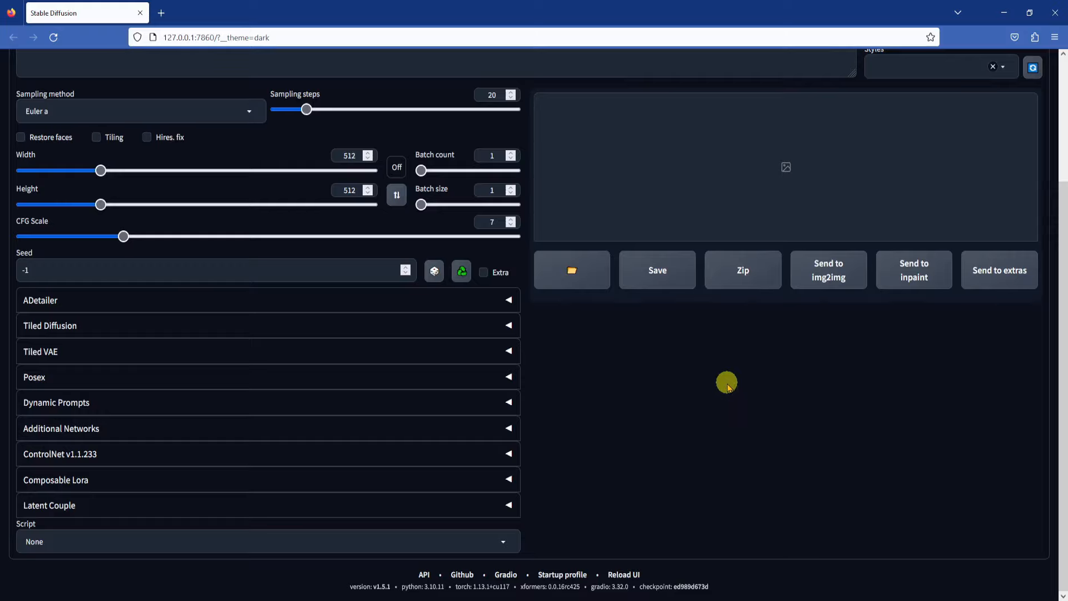
scroll(757, 471, "up", 3)
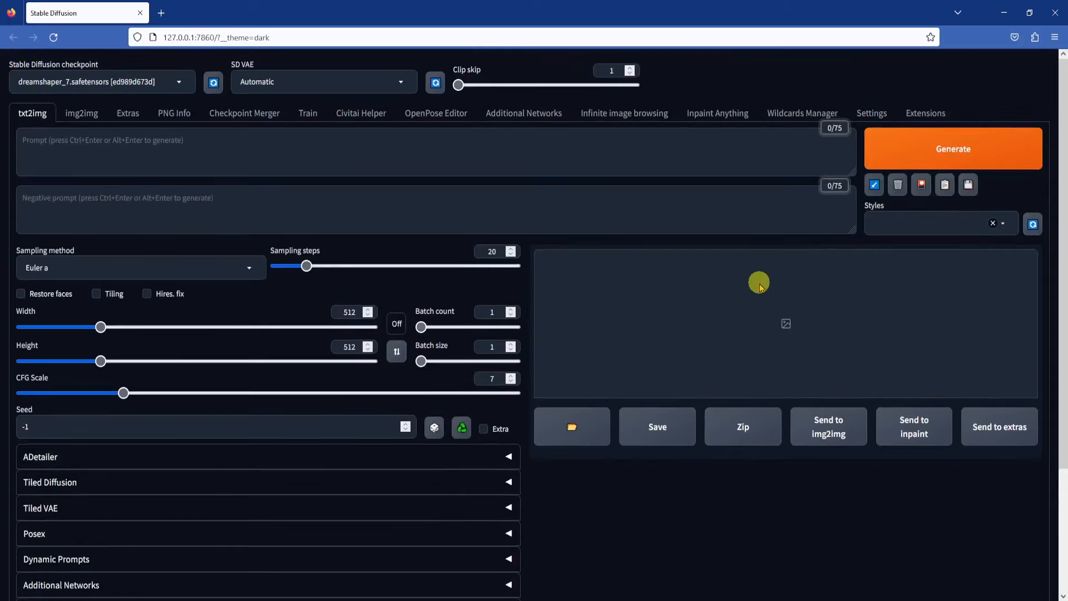
Load the sd_xl_base_1.0.safetensors checkpoint and check its loading in the console window
left_click(181, 81)
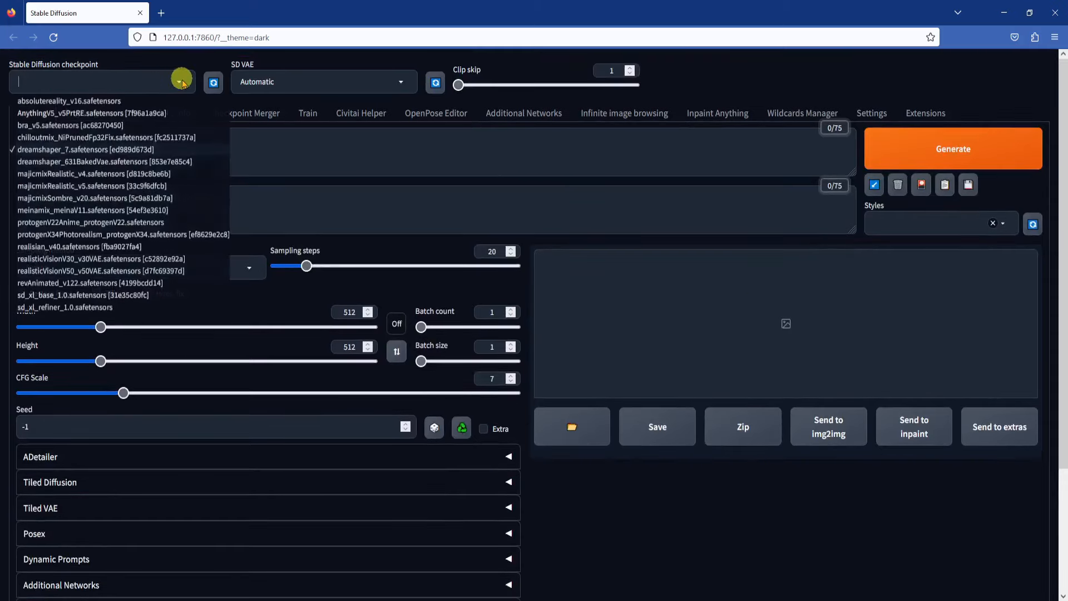
left_click(116, 296)
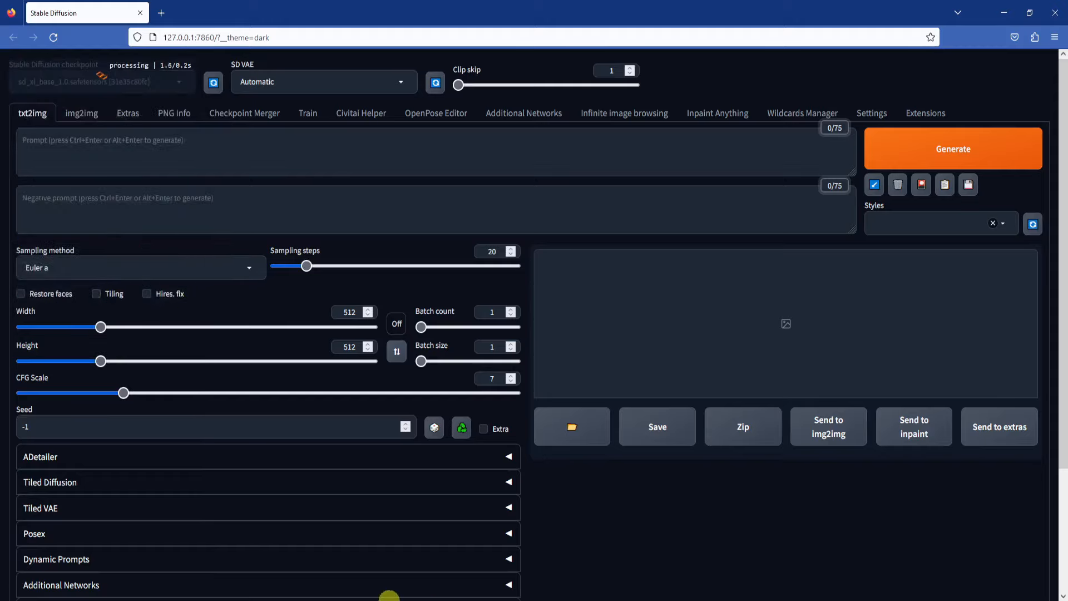
left_click(389, 600)
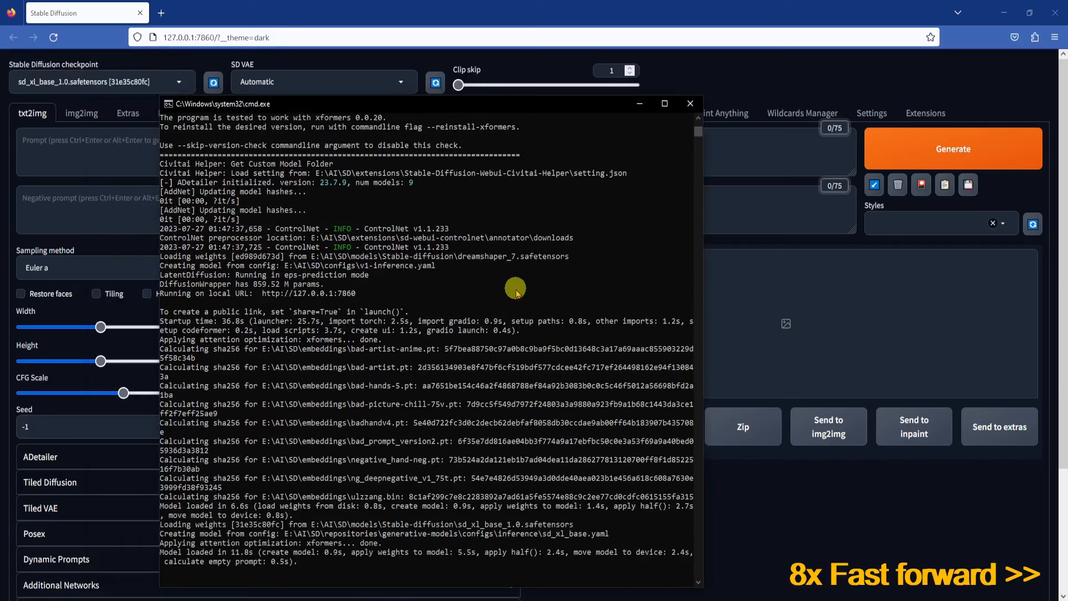
left_click_drag(585, 106, 627, 31)
Send the generation parameters read from the sample portrait to txt2img and review both prompts
left_click_drag(348, 559, 202, 550)
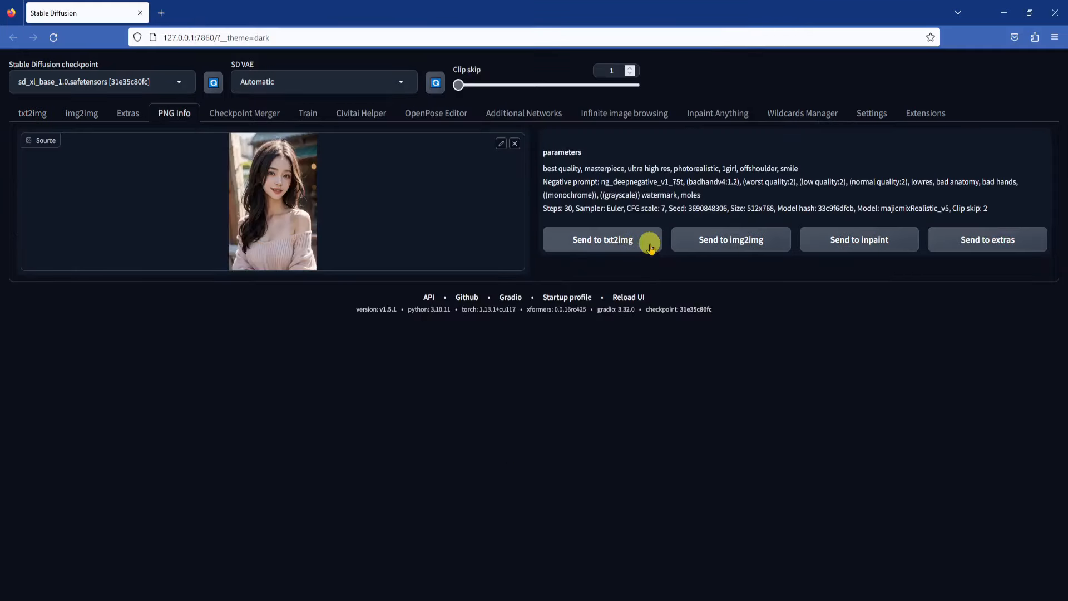
left_click(651, 247)
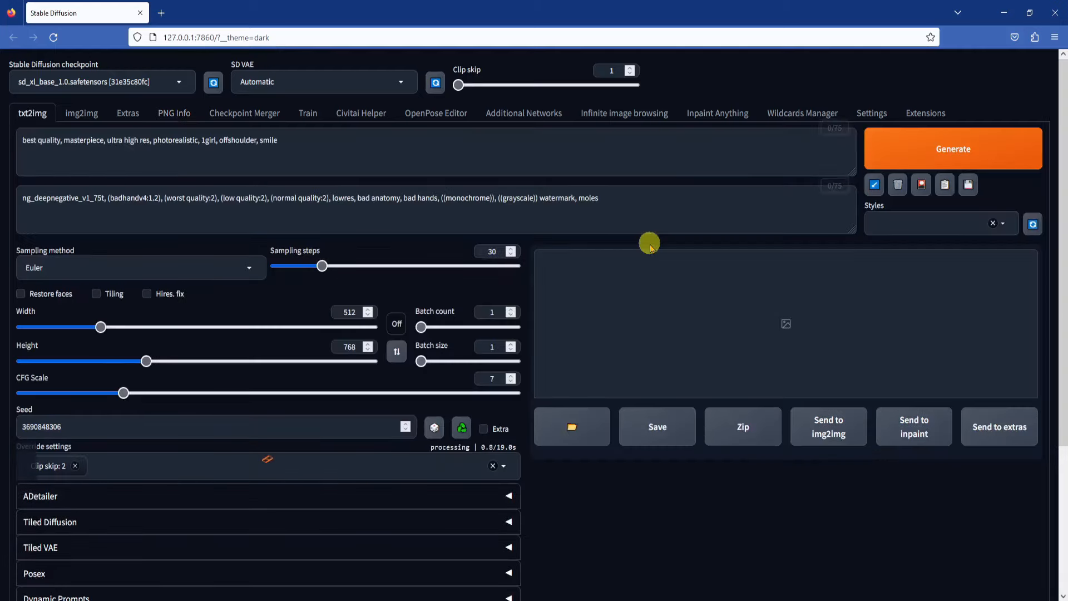
left_click(312, 139)
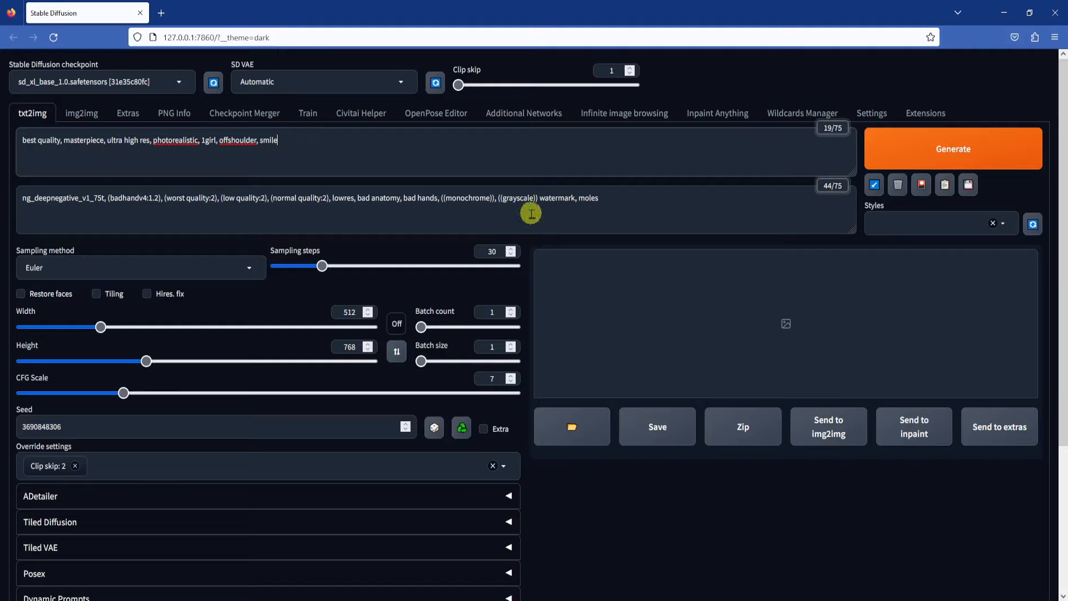
left_click(670, 212)
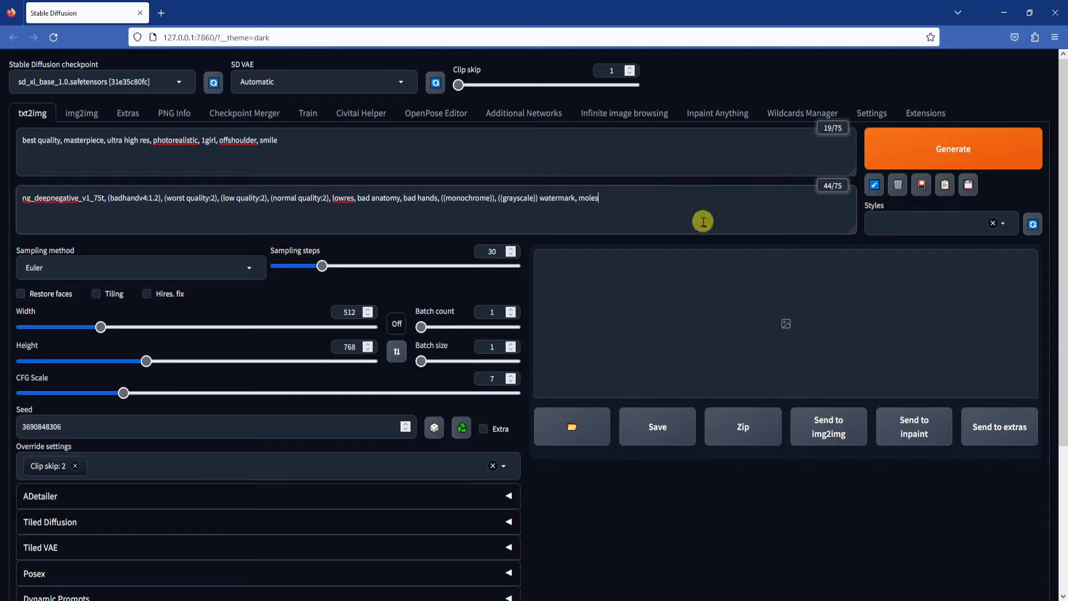
Set the sampling steps to 50 and generate the image
double_click(490, 252)
type("50")
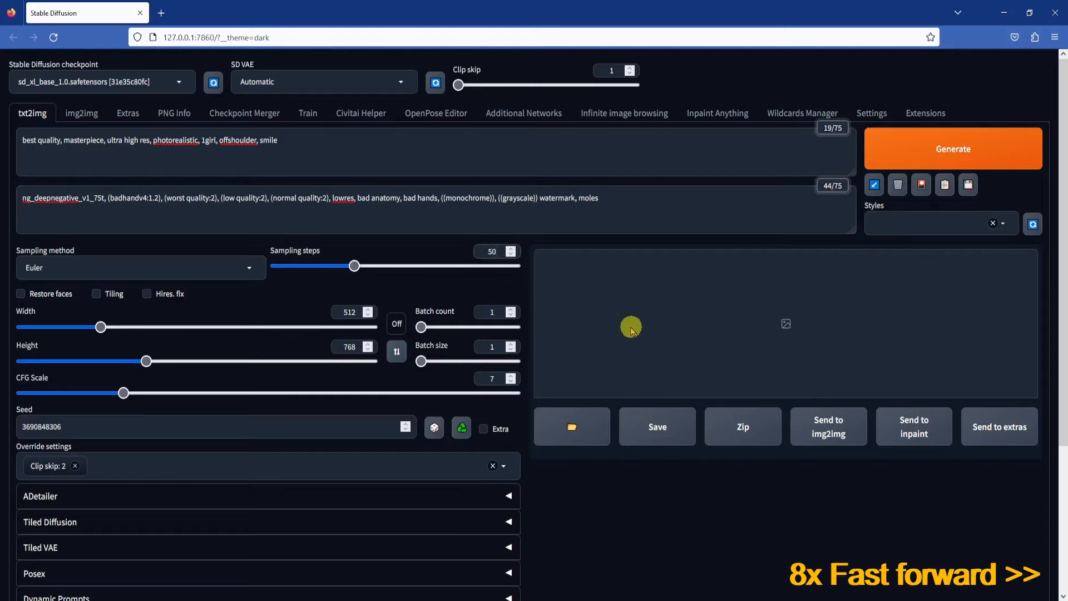
left_click(953, 150)
Examine the generation output in the console window, and return to the web UI to view the generated portrait
left_click(470, 584)
left_click_drag(574, 41, 544, 43)
right_click(475, 582)
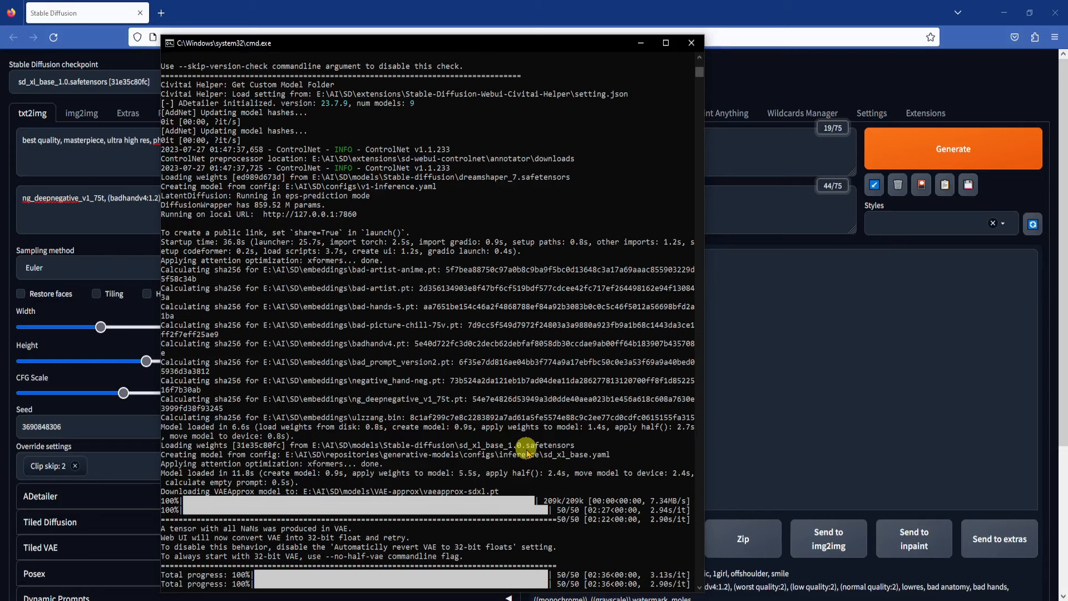
scroll(526, 451, "down", 1)
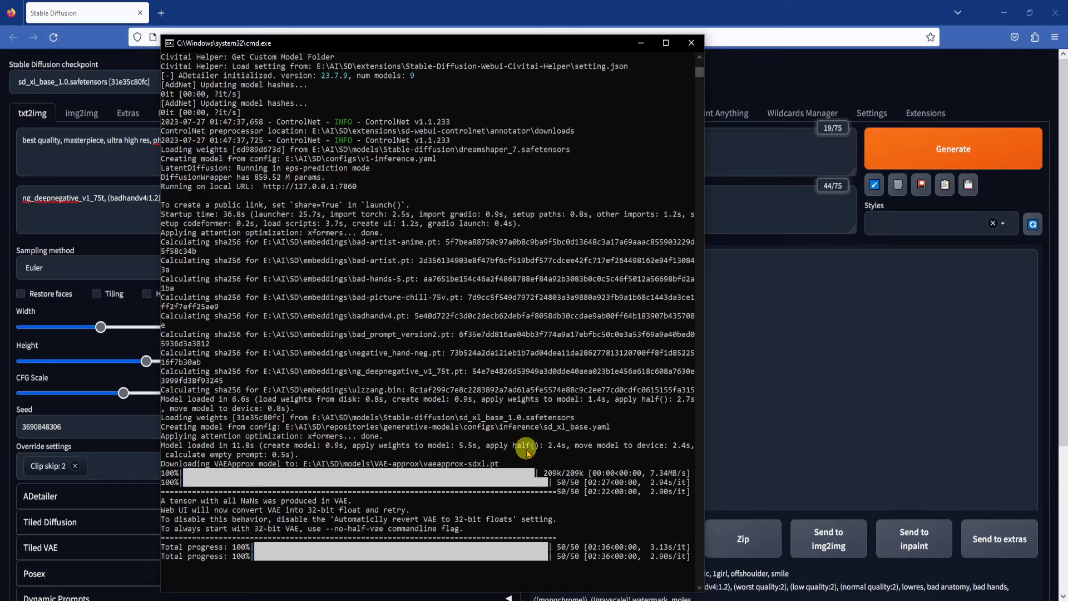
left_click(814, 20)
left_click(668, 321)
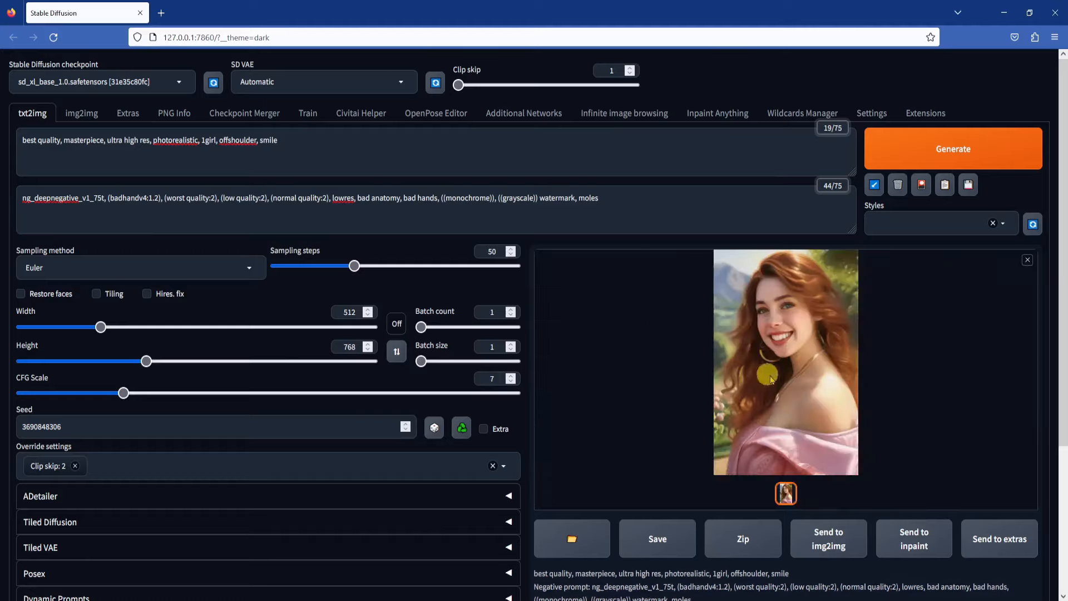
View the generated portrait at full size, and close the enlarged view
left_click(770, 377)
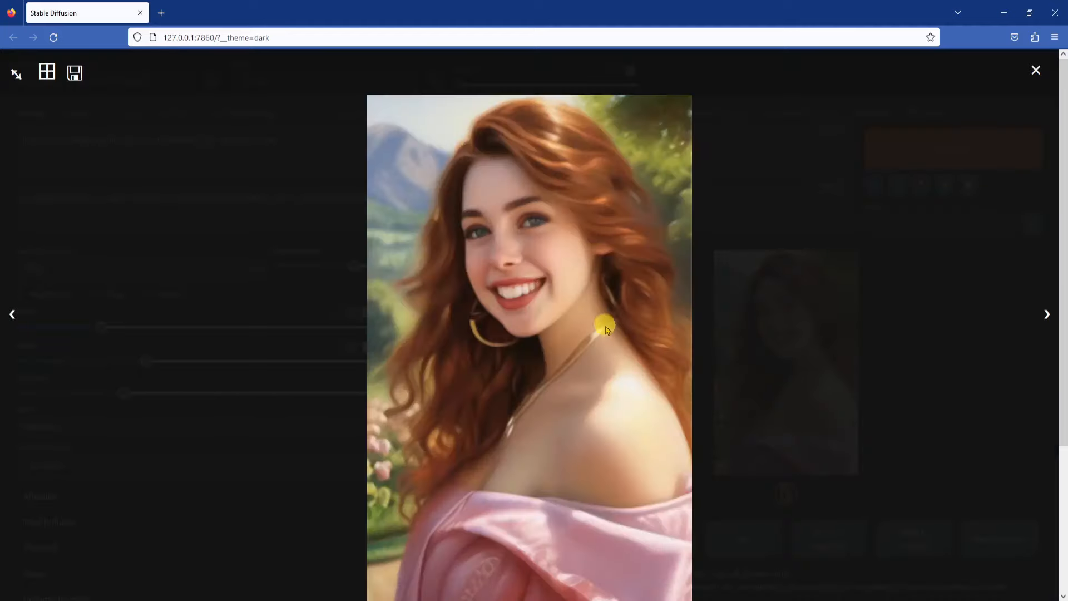
left_click(873, 333)
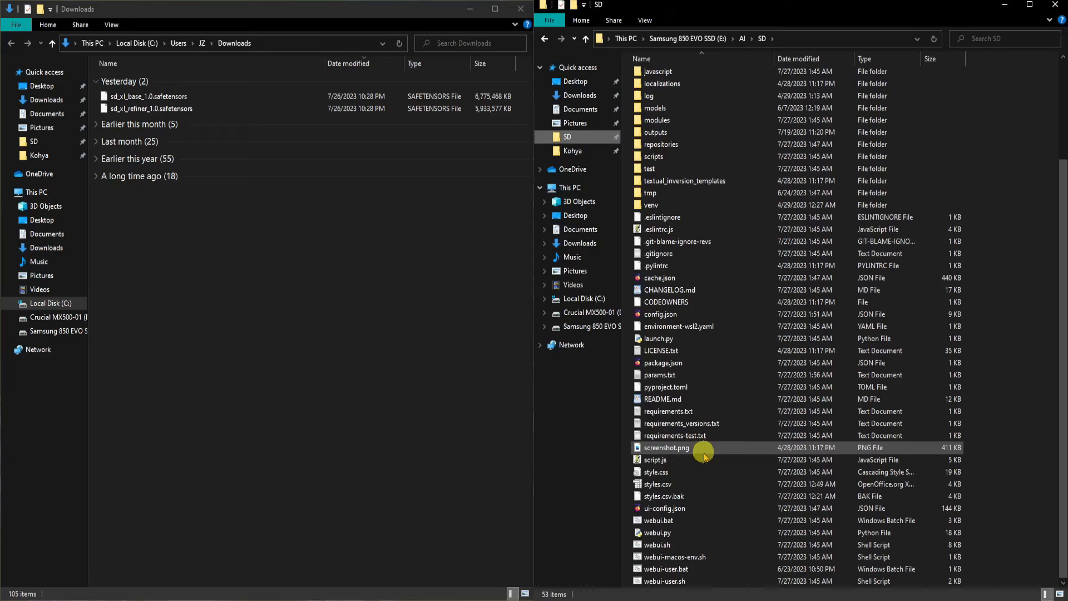
Open webui-user.bat from the SD folder for editing in Notepad++
left_click(679, 569)
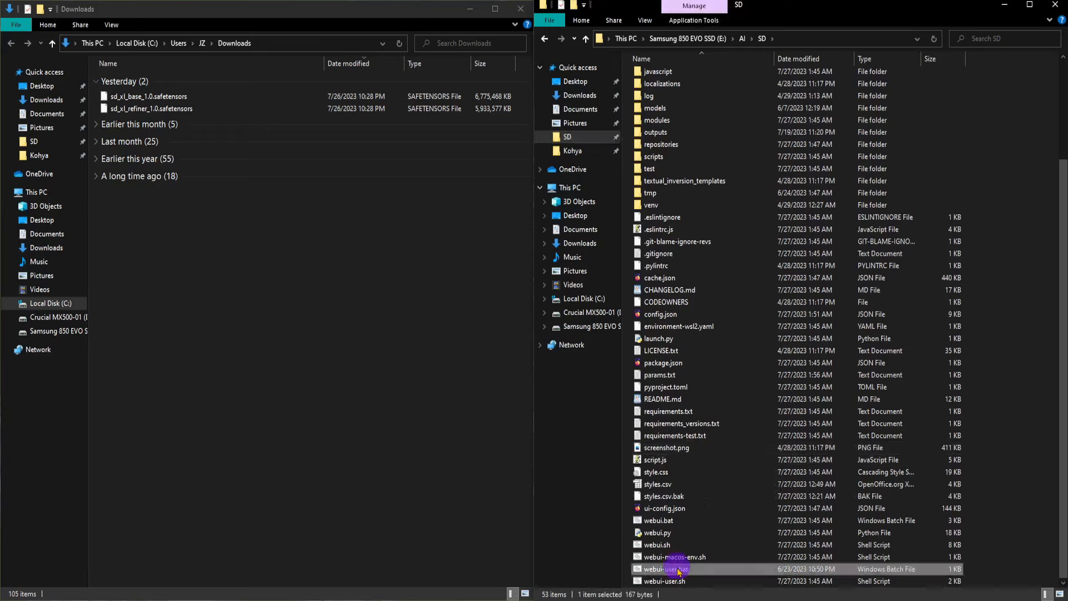
right_click(679, 569)
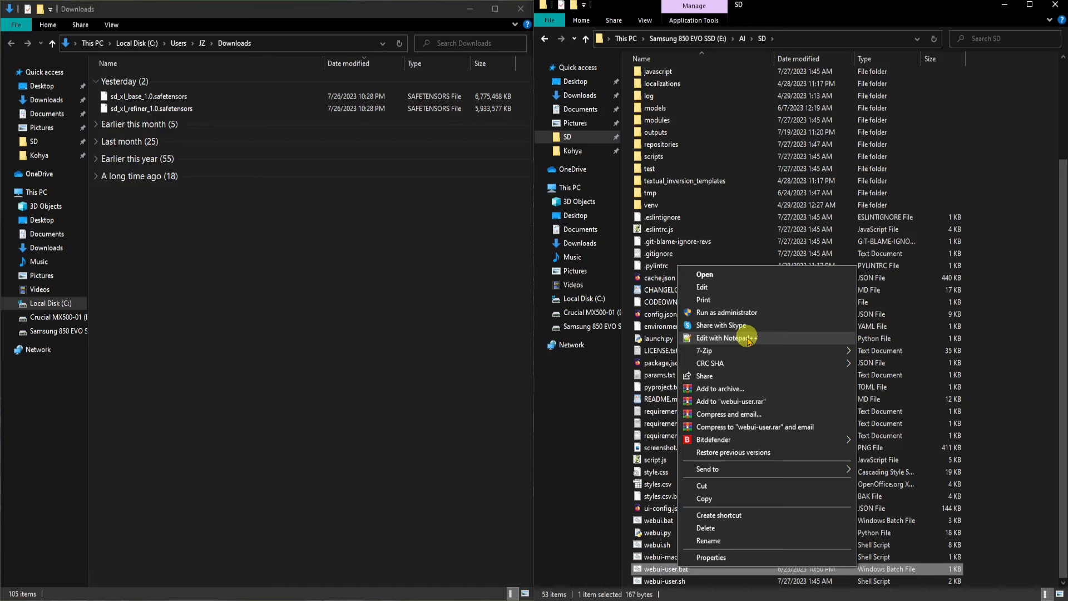
left_click(724, 338)
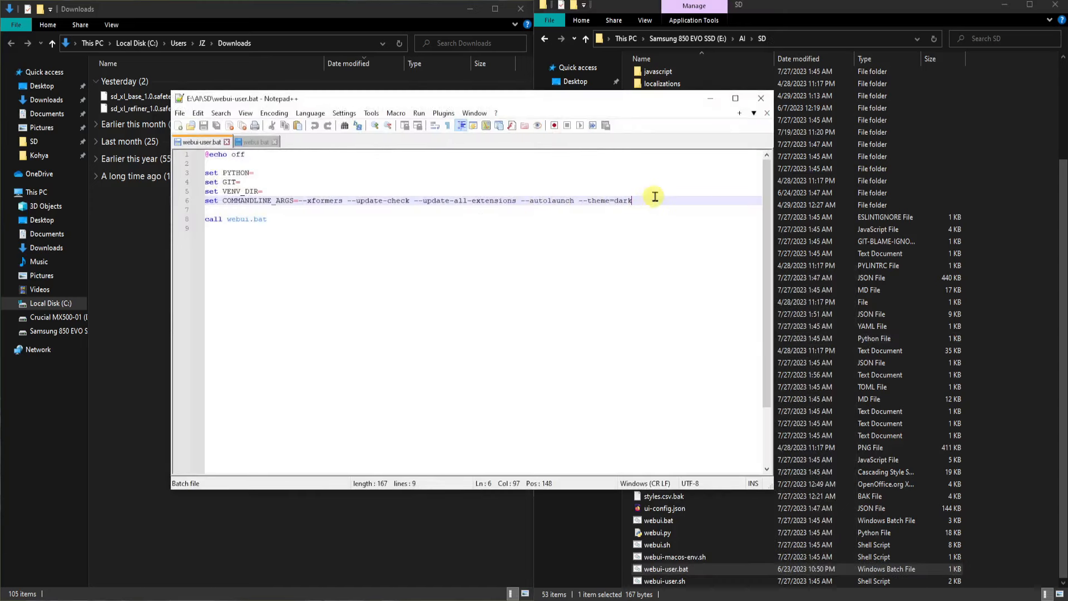
Add --no-half-vae before --xformers in the COMMANDLINE_ARGS line of webui-user.bat, and save the file
left_click(303, 201)
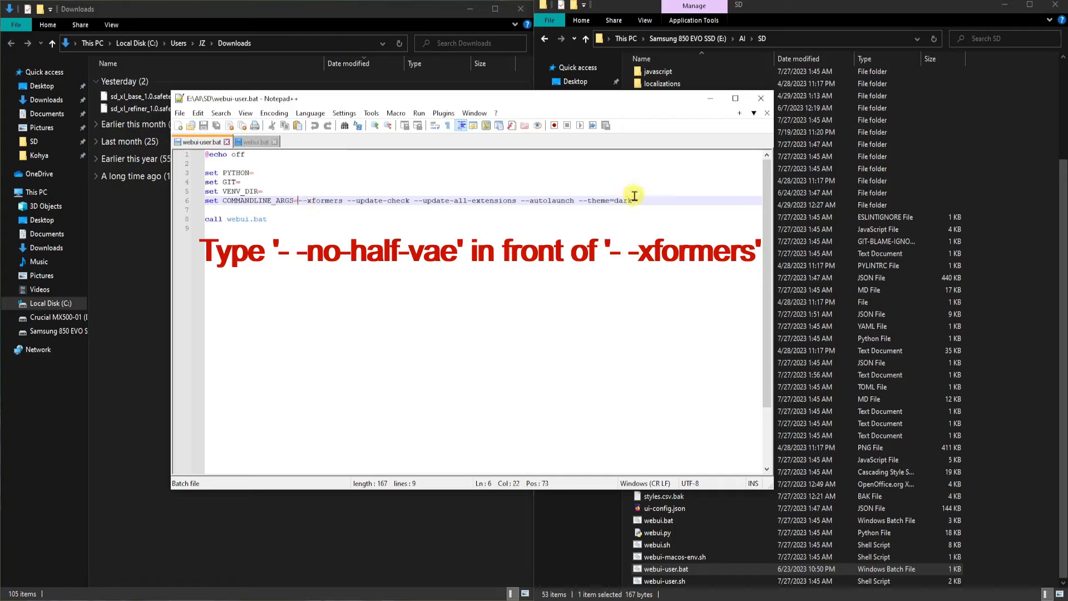
type("--no-half-vae")
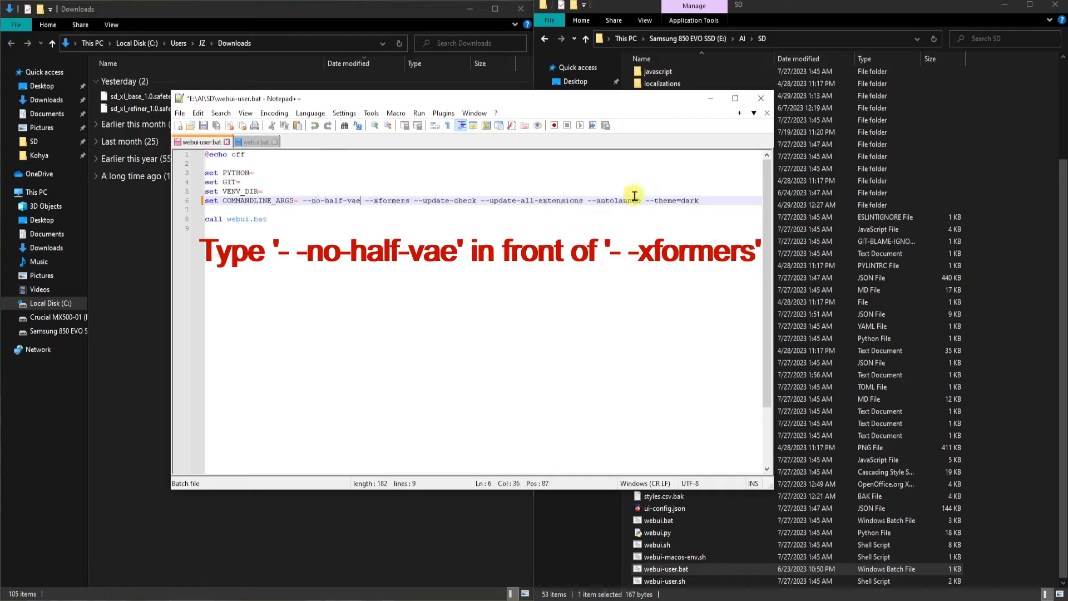
key("Left")
key("Left")
key("Left")
key("BackSpace")
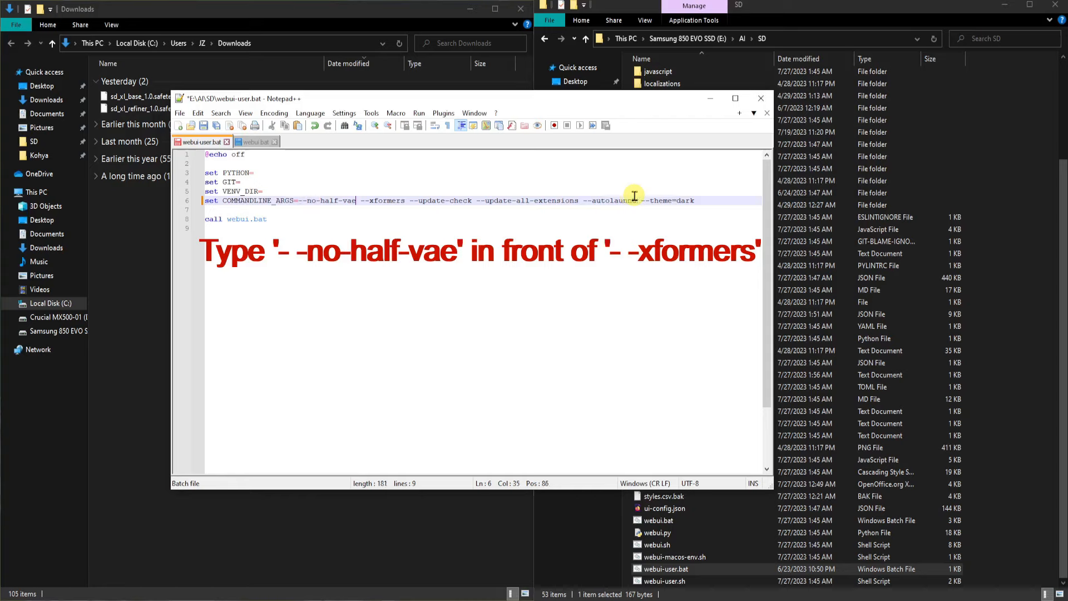
key("Down")
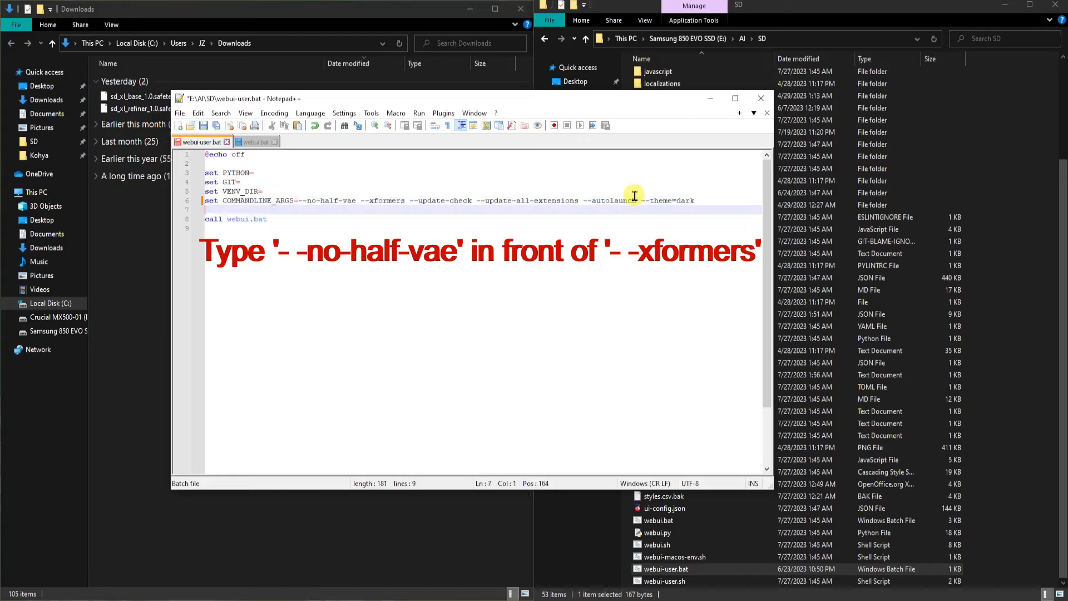
key("Down")
key("Down")
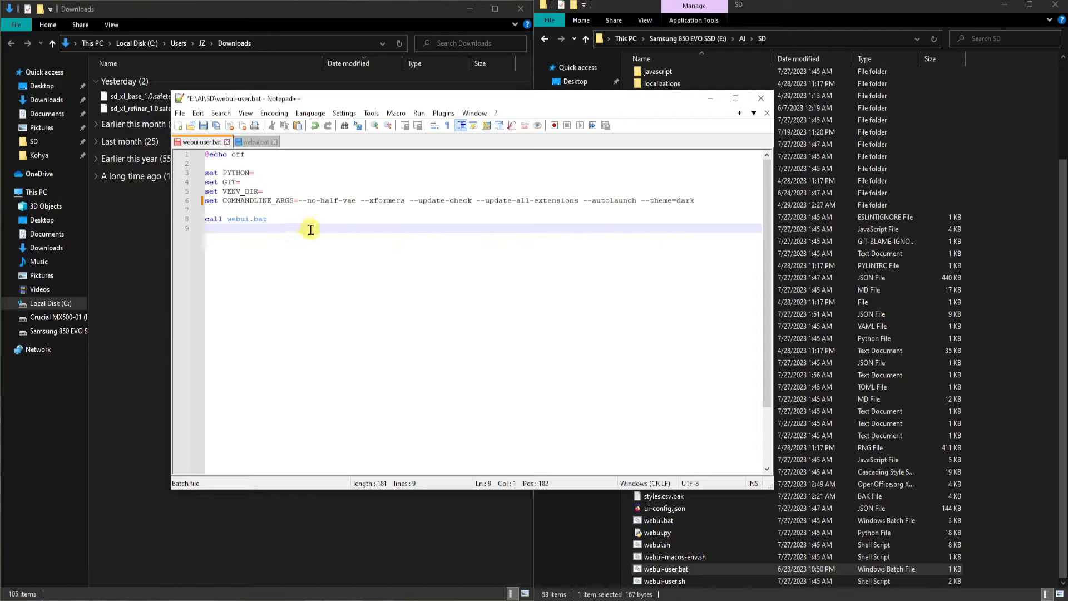
left_click(204, 126)
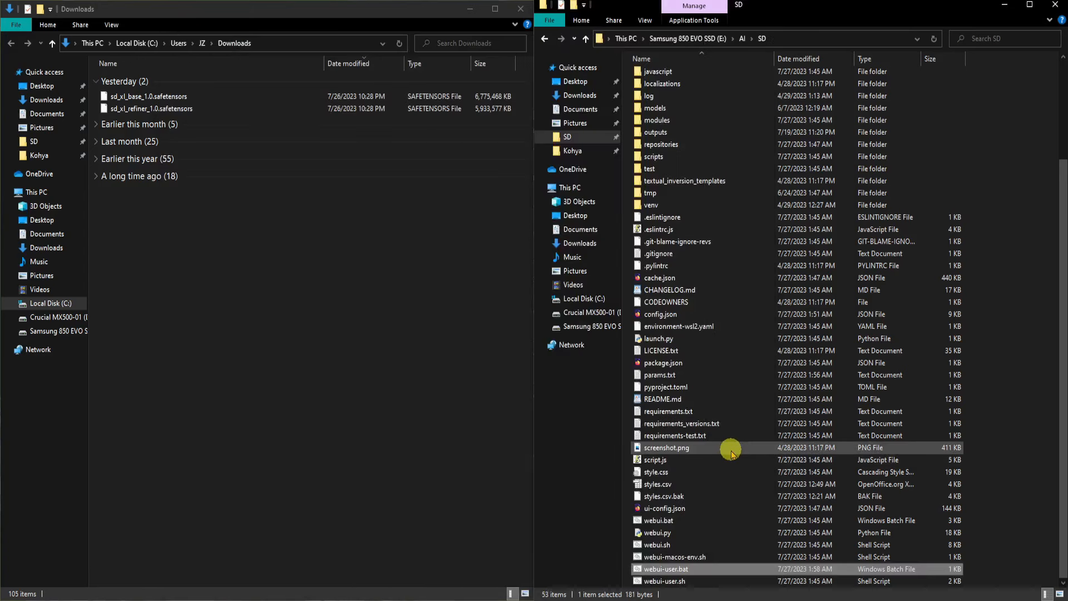
Relaunch the web UI by running webui-user.bat, and make its console window taller
double_click(675, 569)
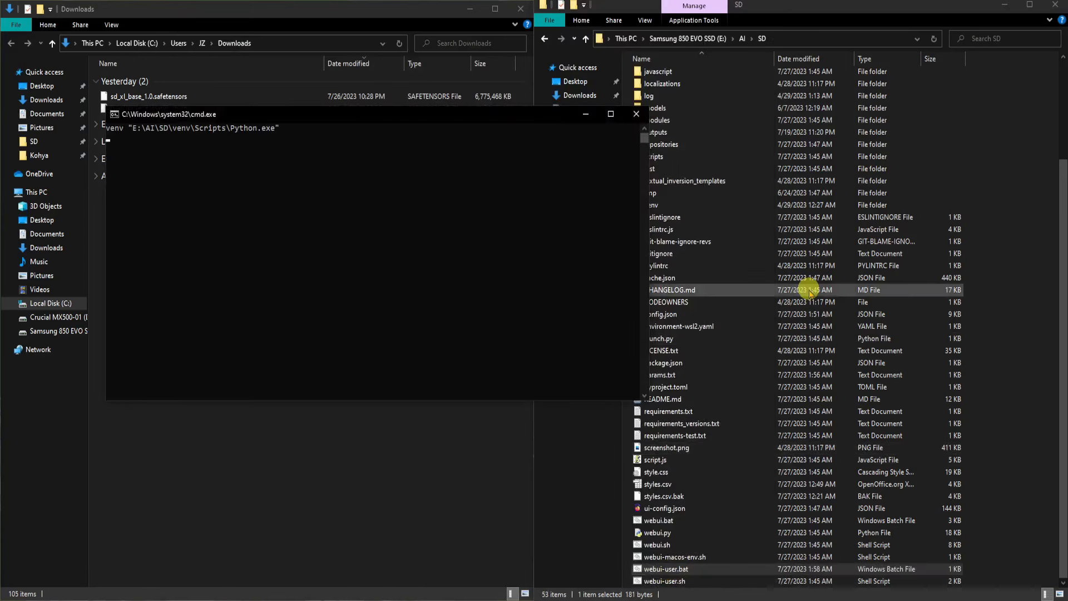
left_click_drag(472, 401, 456, 536)
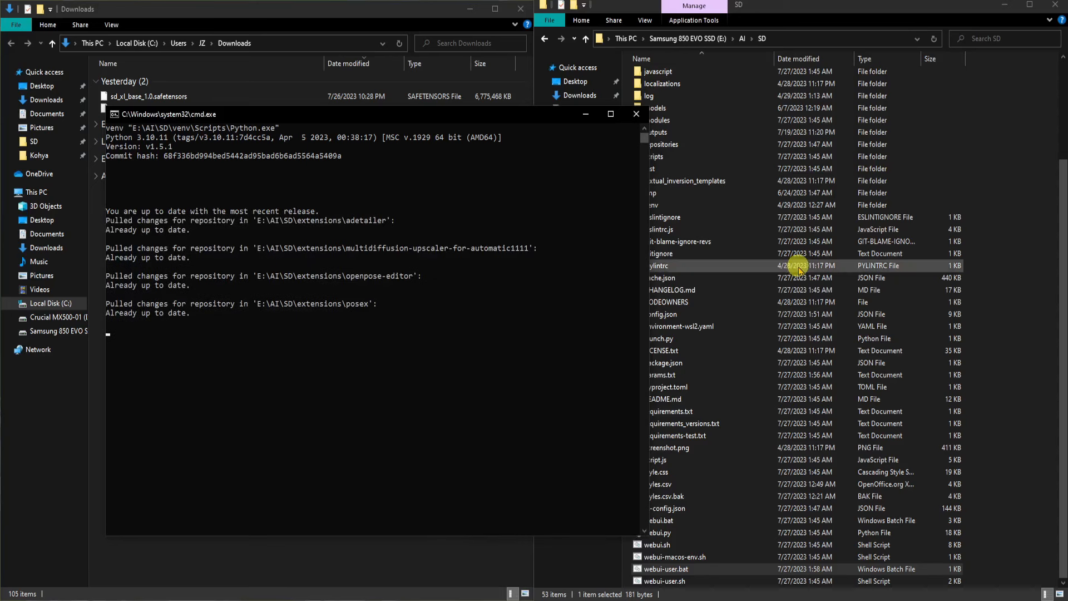